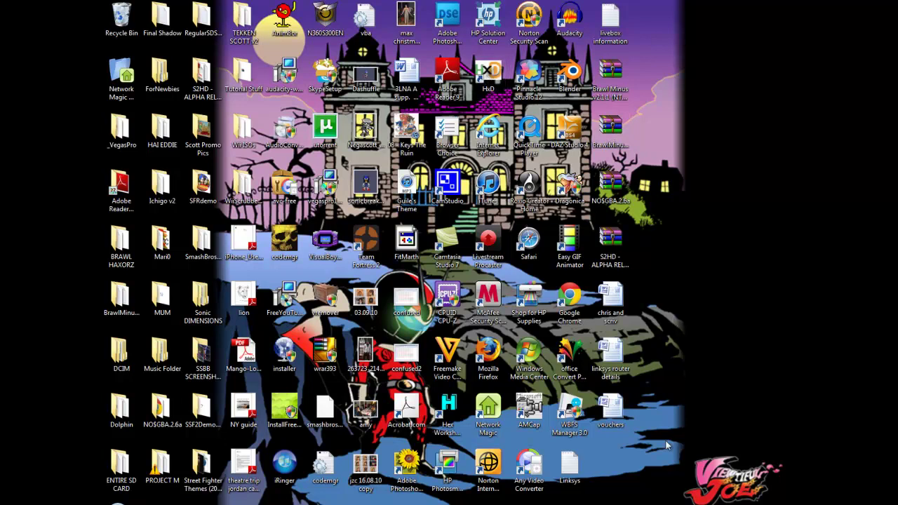
- Open the FitToonLink archive in BrawlBox and expand its ef_toonlink entry
mouse_move(579, 503)
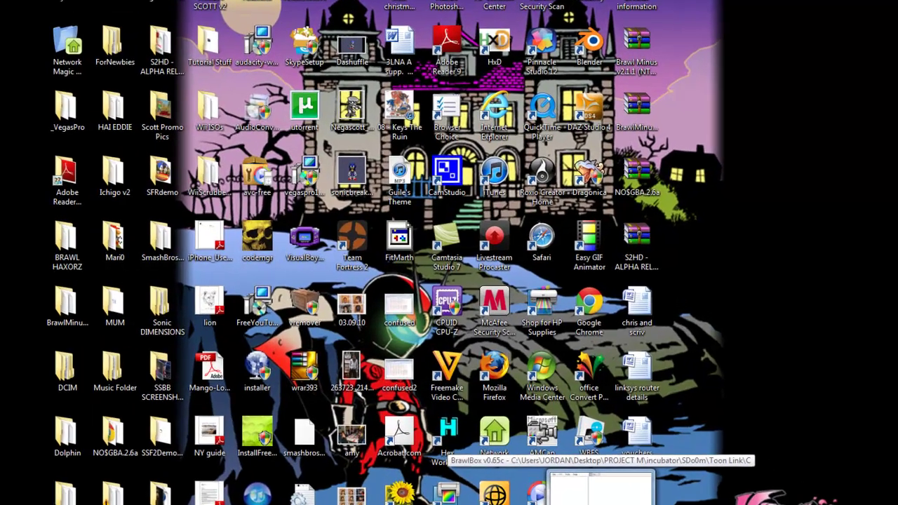
left_click(579, 470)
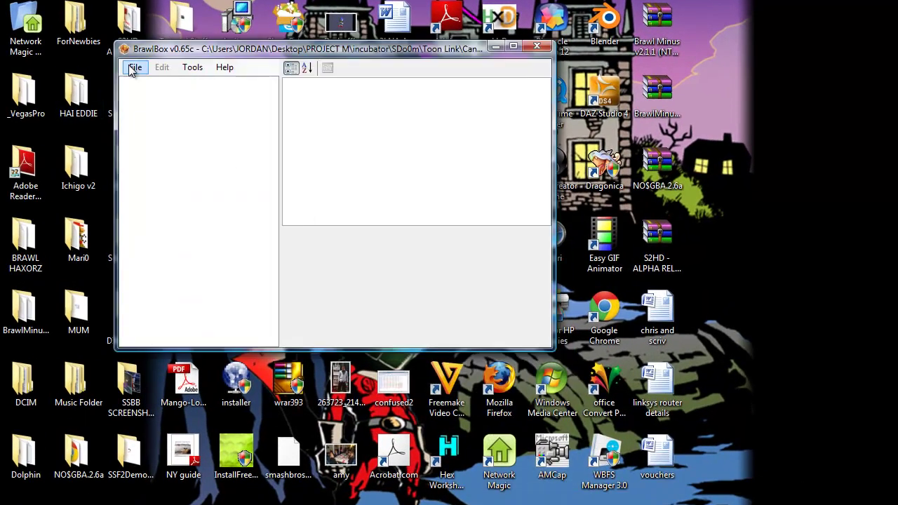
left_click(134, 66)
left_click(163, 97)
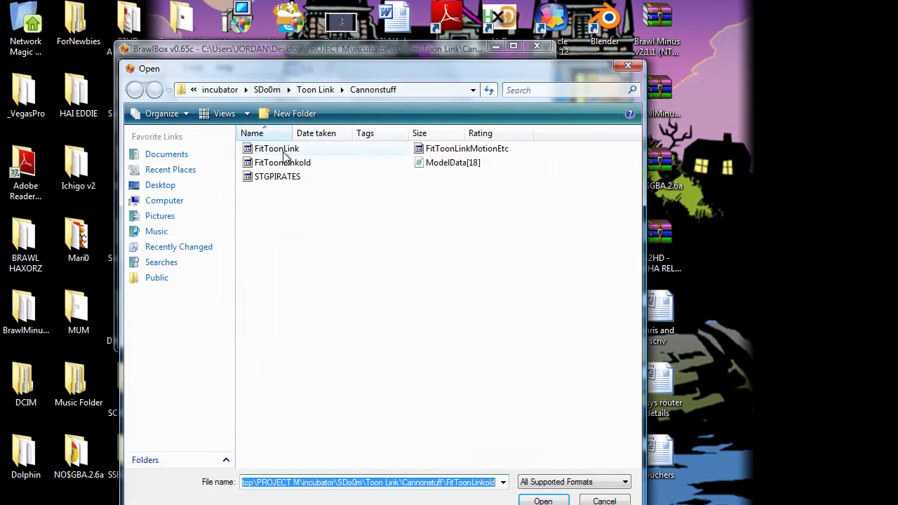
double_click(284, 151)
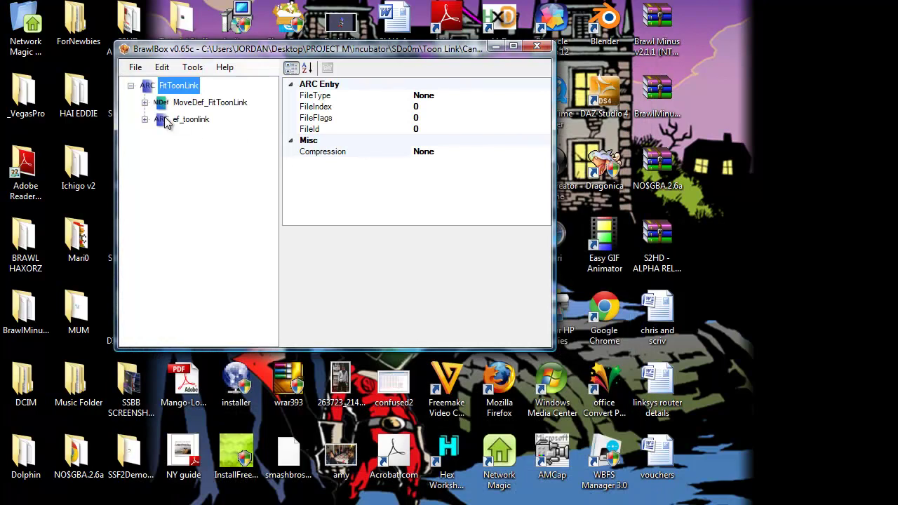
left_click(146, 120)
- Delete ModelData[5] and replace MiscData[0] with the MiscData[0].efls file
left_click(208, 136)
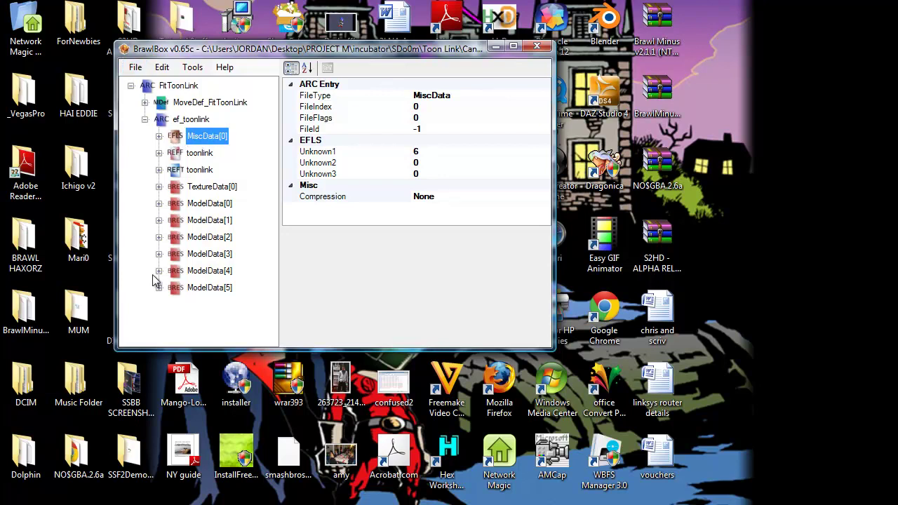
left_click(205, 289)
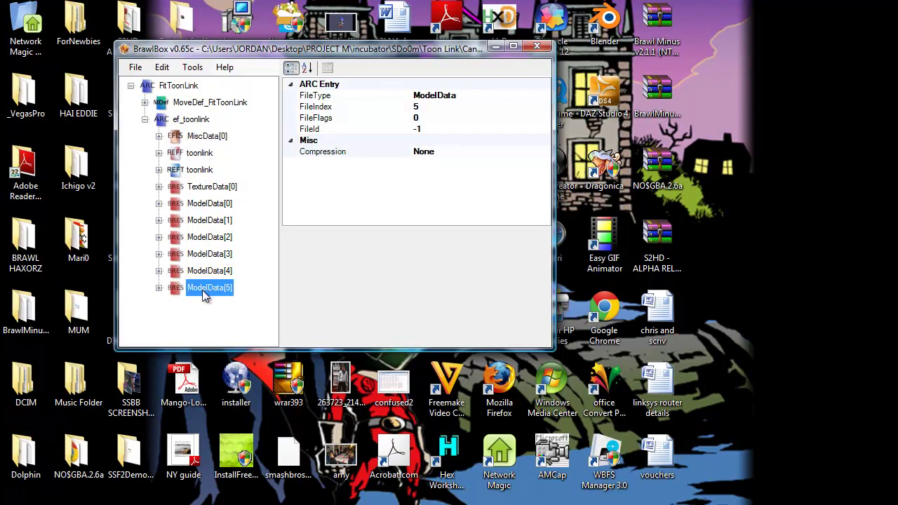
key("Delete")
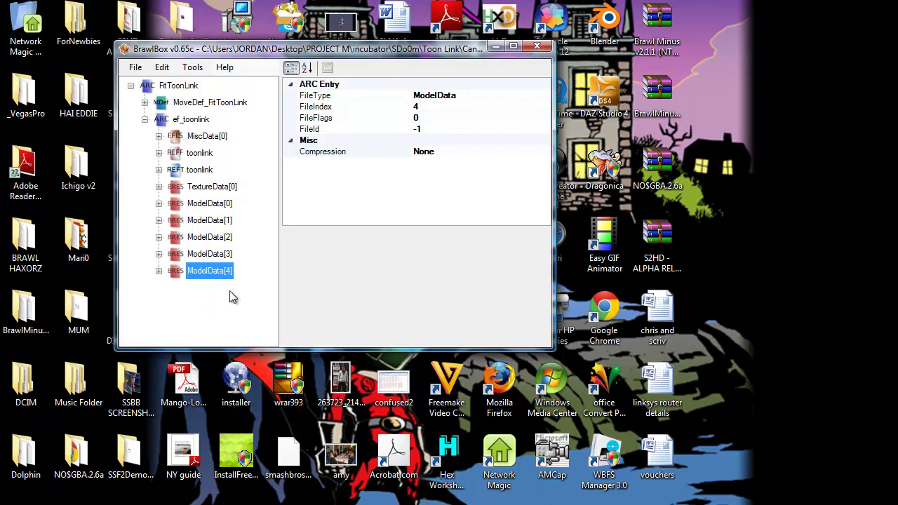
right_click(204, 137)
left_click(235, 172)
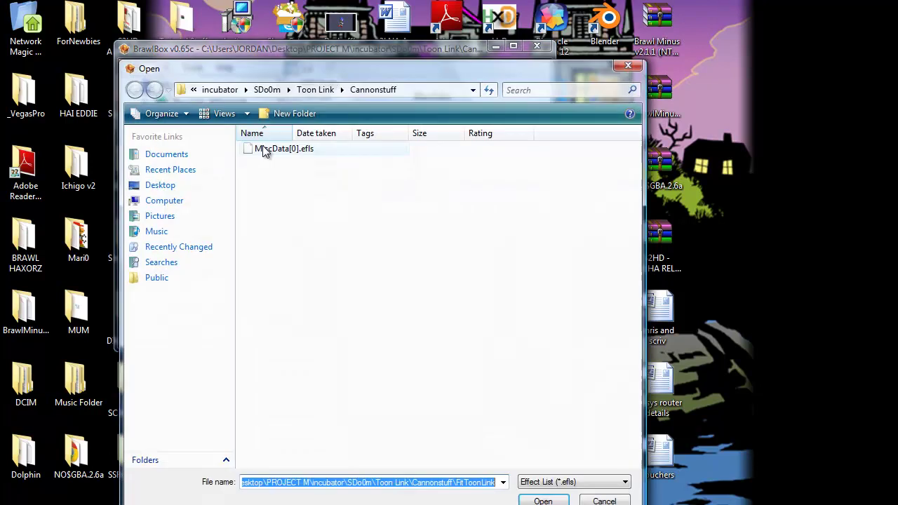
double_click(266, 149)
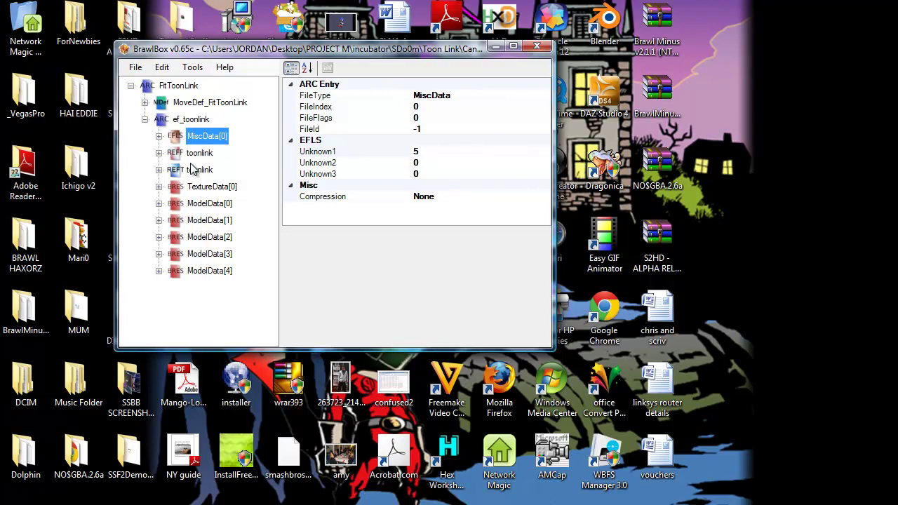
- Expand MiscData[0] and compare the <null> entries through PtcToonlinkEntry
left_click(159, 136)
left_click_drag(212, 342, 226, 342)
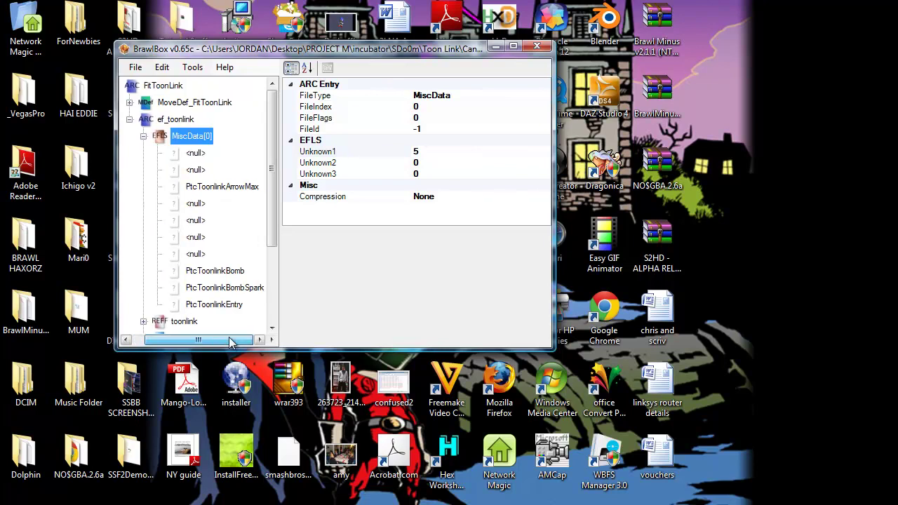
left_click(199, 154)
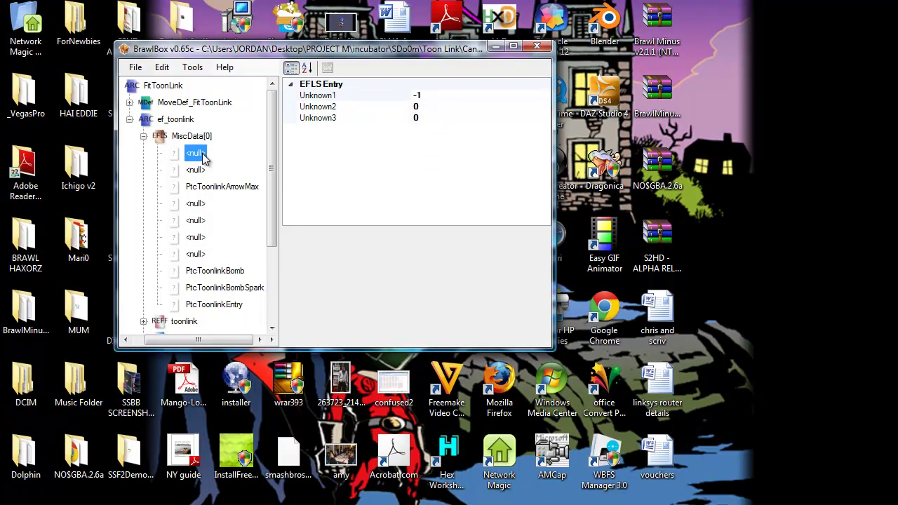
key("Down")
key("Up")
key("Down")
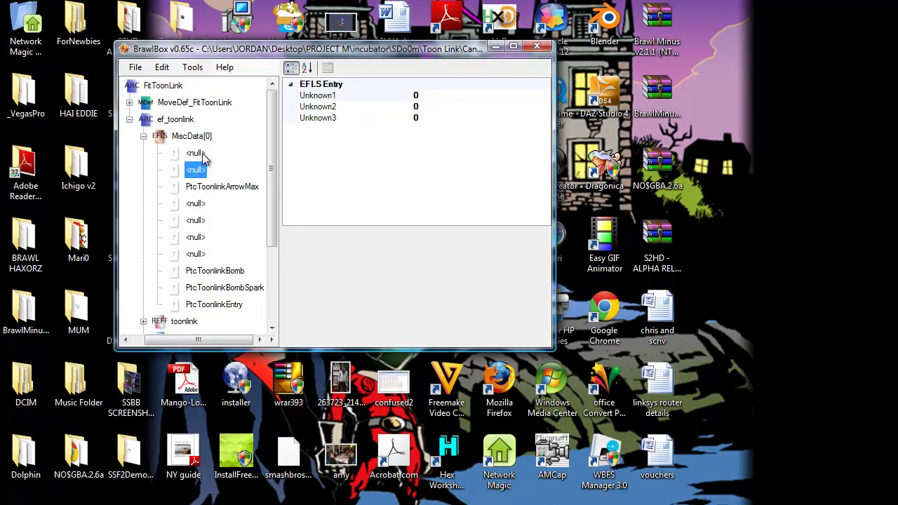
key("Up")
key("Down")
key("Down")
key("Down")
key("Down")
key("Down")
key("Down")
key("Down")
key("Down")
key("Down")
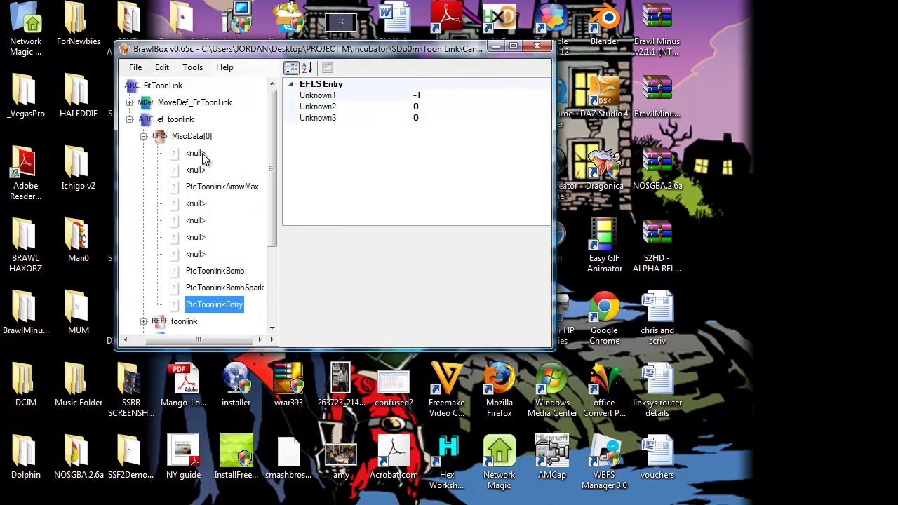
key("Up")
key("Up")
key("Up")
key("Up")
key("Up")
key("Up")
key("Up")
key("Up")
key("Up")
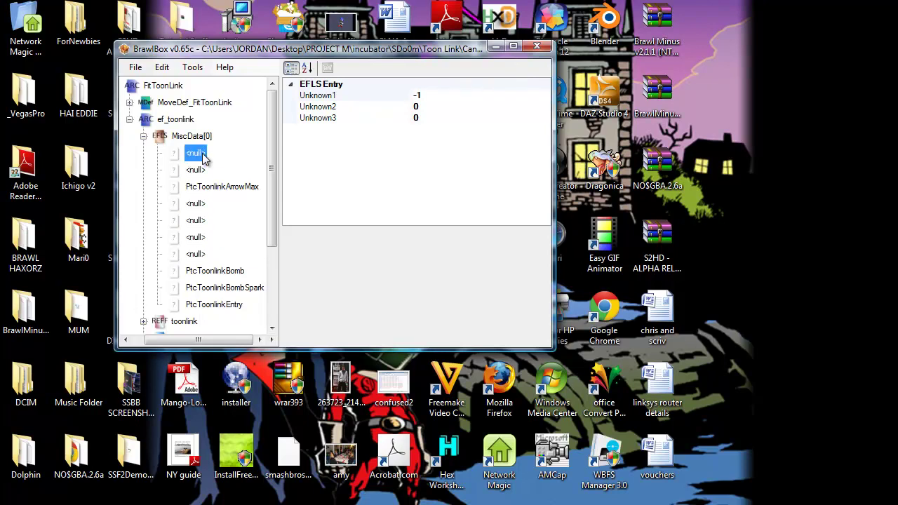
key("Down")
key("Down")
key("Down")
key("Down")
key("Down")
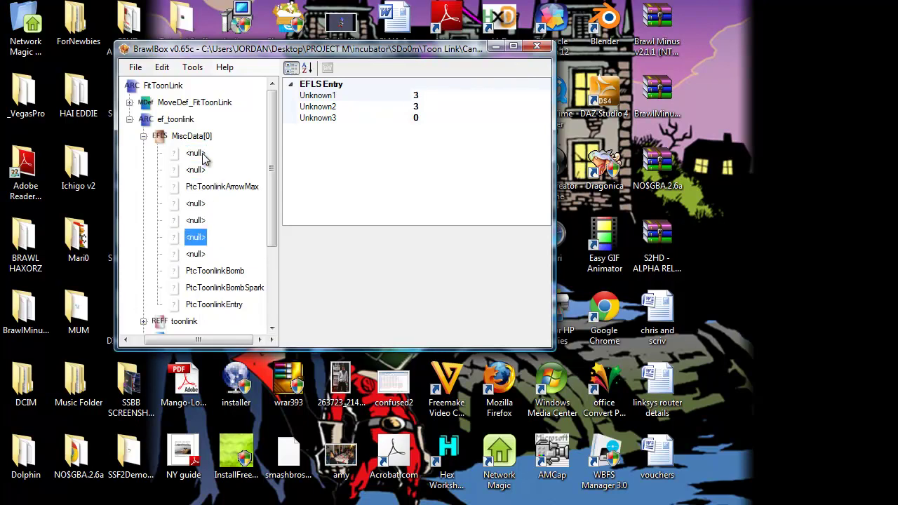
key("Down")
key("Down")
key("Down")
key("Down")
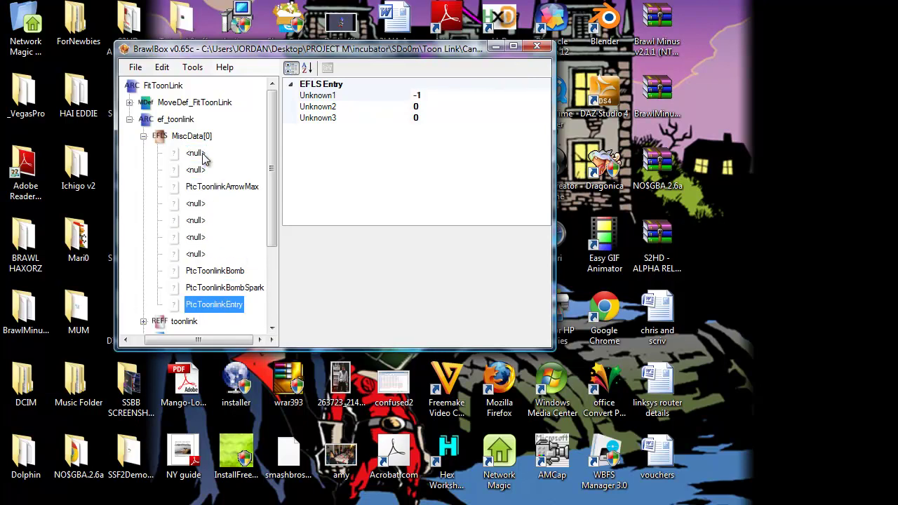
- Recheck the first <null>, PtcToonlinkArrowMax and PtcToonlinkEntry, then MiscData[0]'s overall properties
left_click(202, 154)
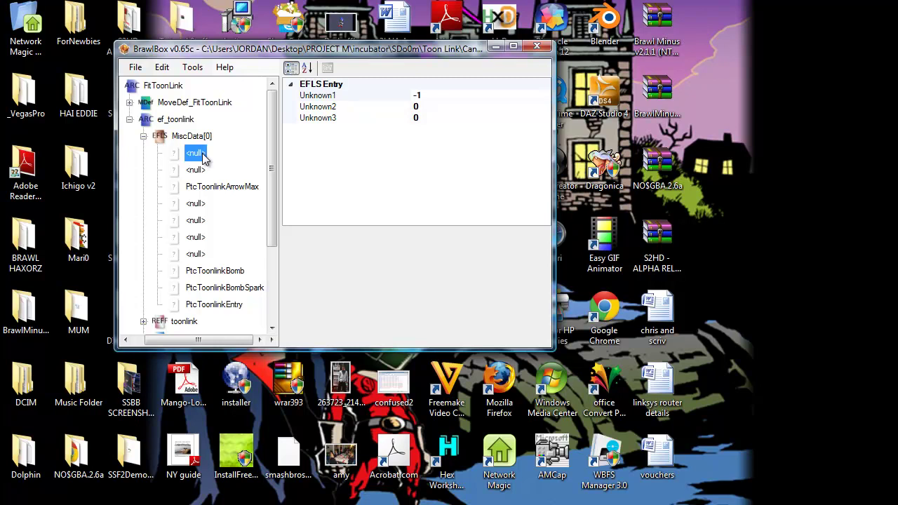
key("Down")
key("Down")
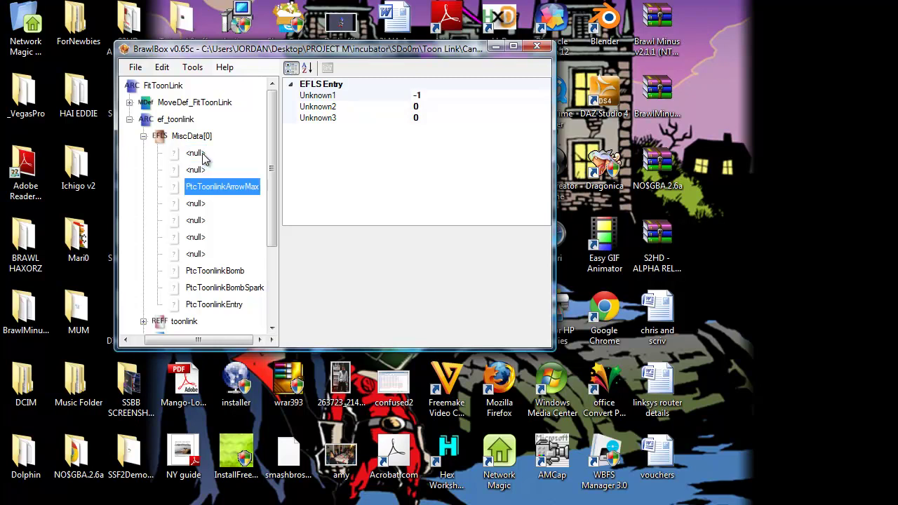
key("Down")
key("Down")
key("Down")
key("Down")
key("Down")
key("Down")
key("Down")
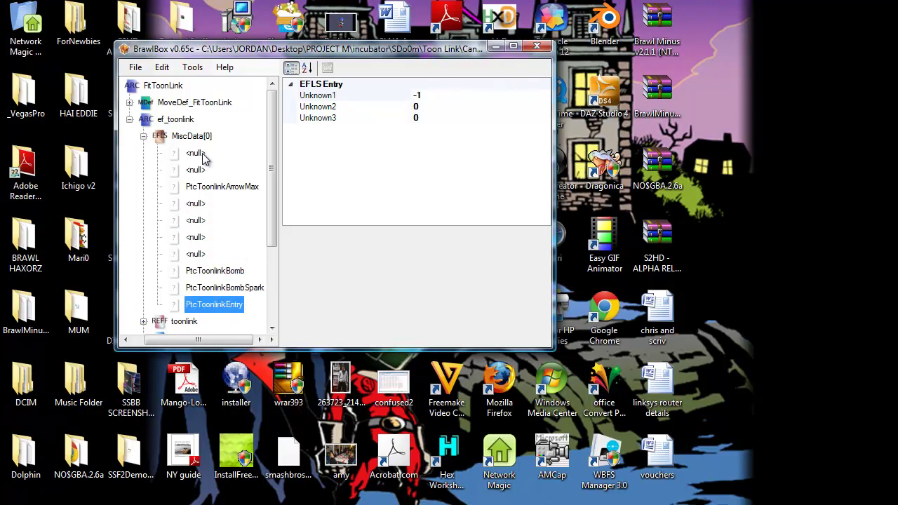
left_click(202, 139)
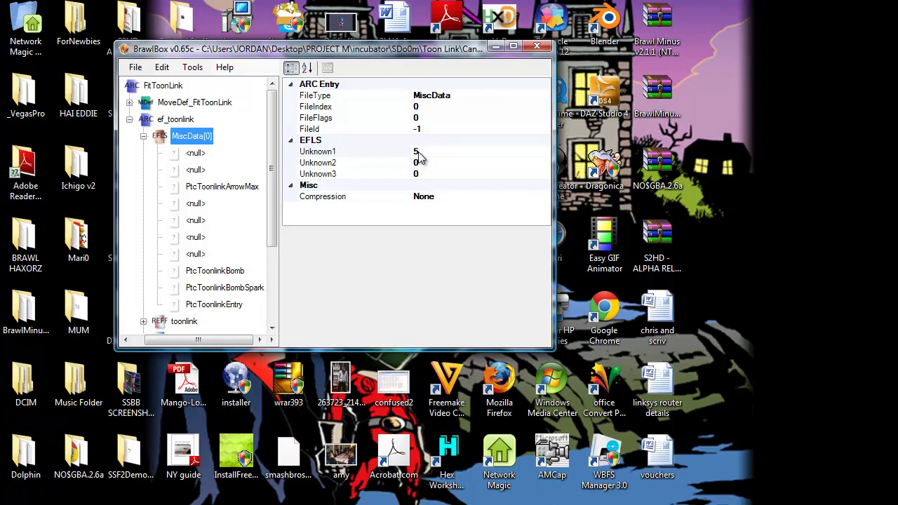
- Collapse MiscData[0] and review the properties of ModelData[0] through ModelData[4]
left_click(143, 136)
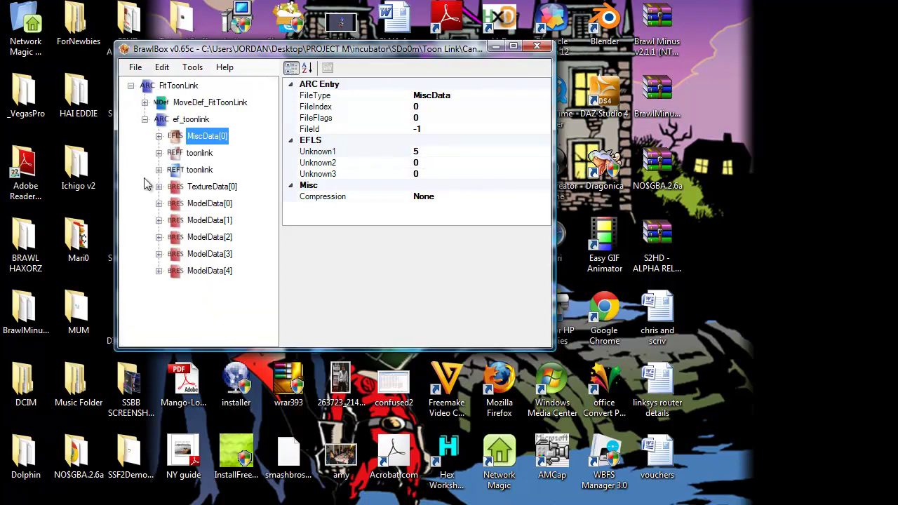
left_click(203, 203)
left_click(207, 221)
left_click(209, 238)
left_click(208, 254)
left_click(211, 275)
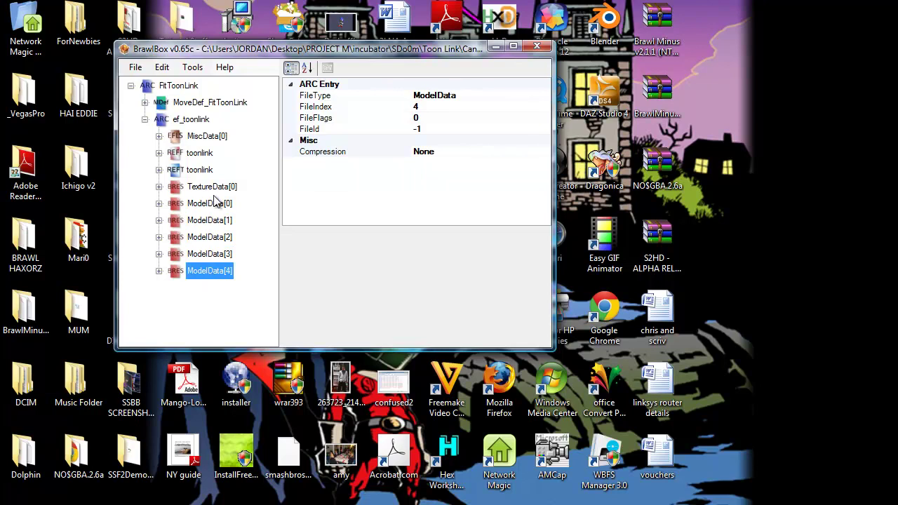
double_click(207, 203)
left_click(159, 204)
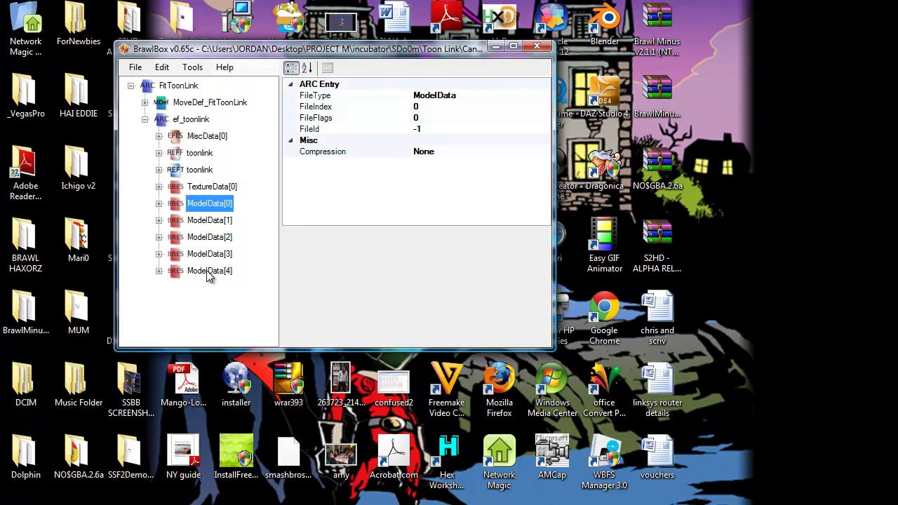
- Export MiscData[0] as MiscData[0].efls into the Cannonstuff folder
left_click(200, 136)
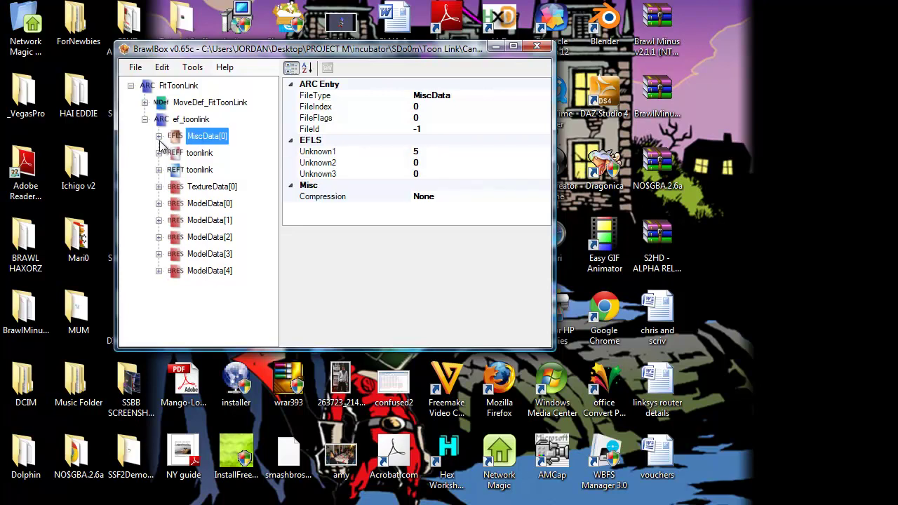
right_click(218, 138)
left_click(242, 145)
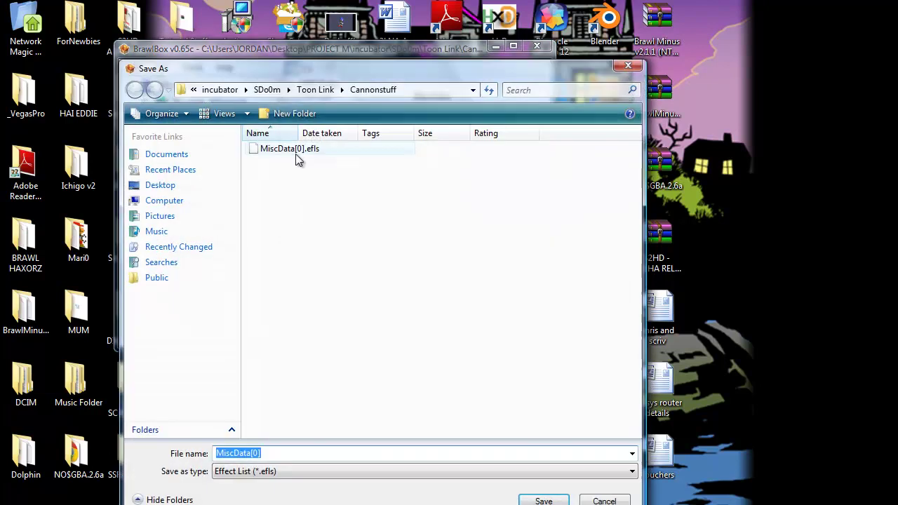
left_click(603, 501)
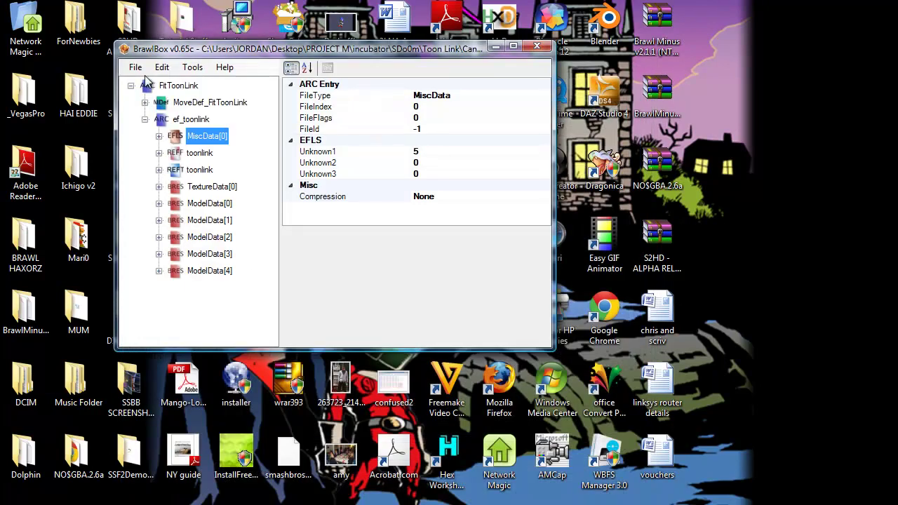
- Minimize BrawlBox, launch HxD and open MiscData[0].efls
left_click(536, 46)
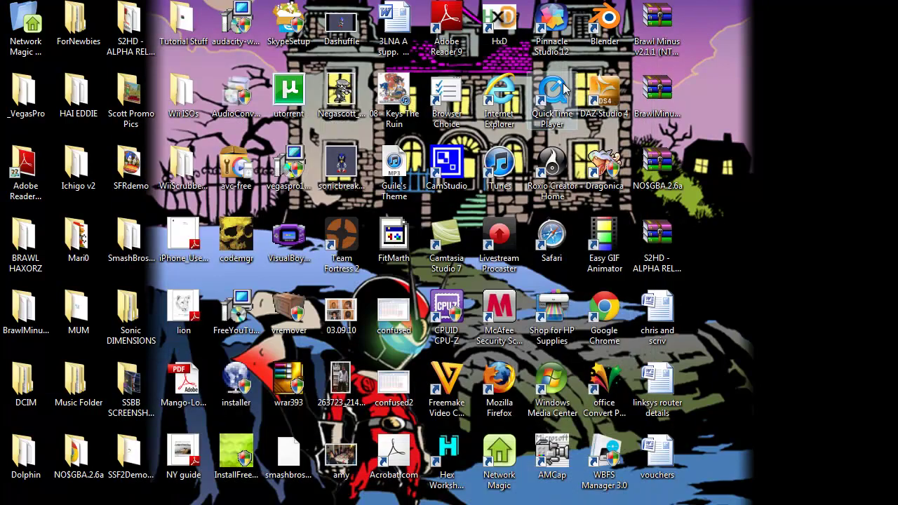
double_click(501, 35)
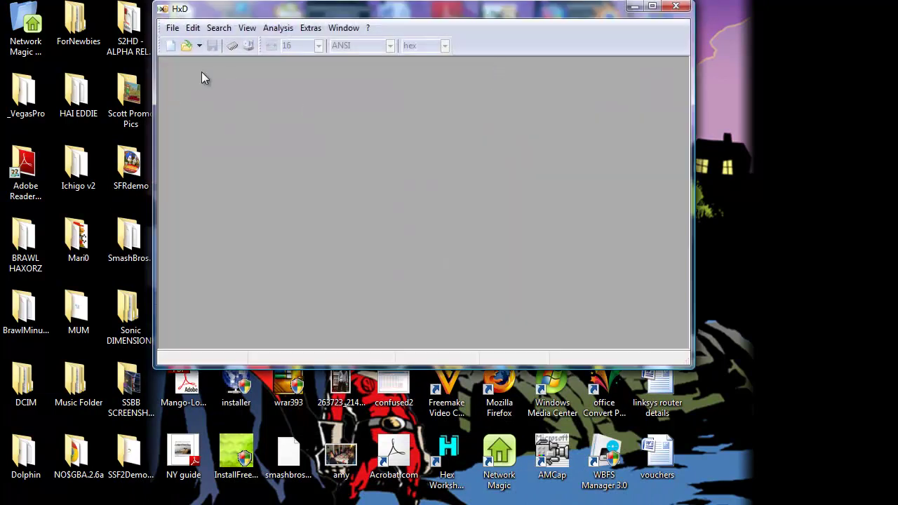
left_click(171, 28)
left_click(194, 61)
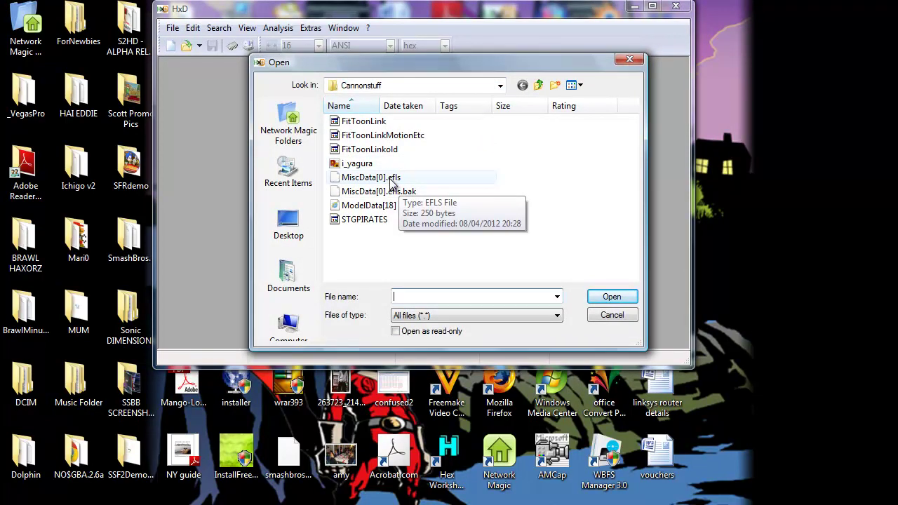
double_click(391, 179)
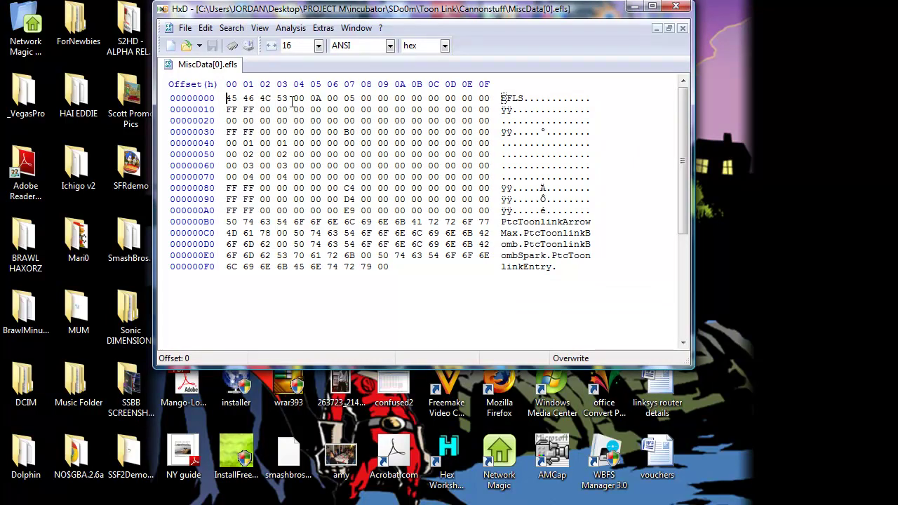
- Select the header block 0–AF and then the first row of sixteen bytes
left_click_drag(228, 98, 607, 216)
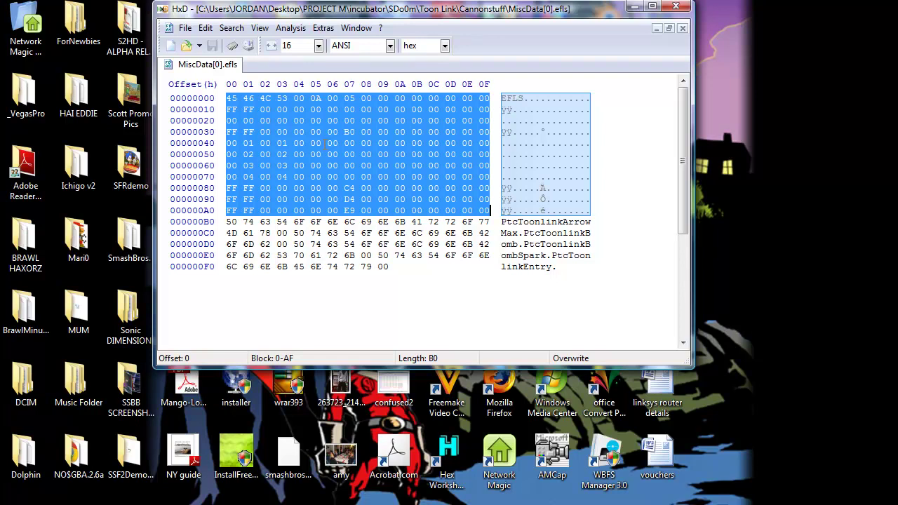
left_click(231, 98)
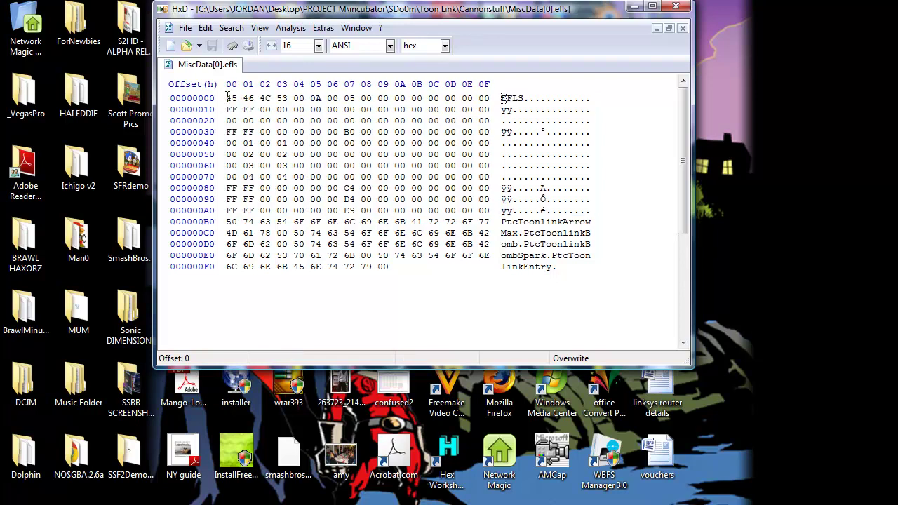
left_click_drag(226, 98, 490, 96)
left_click(476, 131)
left_click_drag(227, 99, 492, 85)
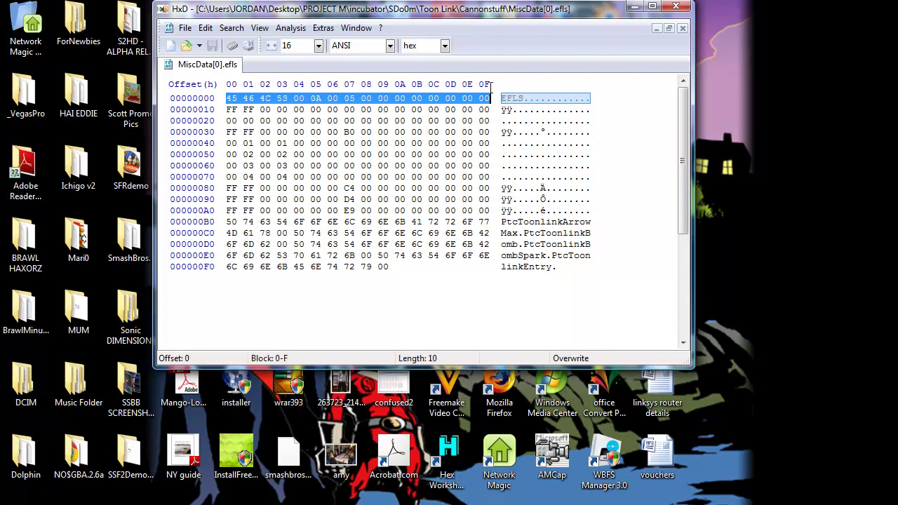
- Examine the count bytes at offsets 5 and 7
left_click(313, 99)
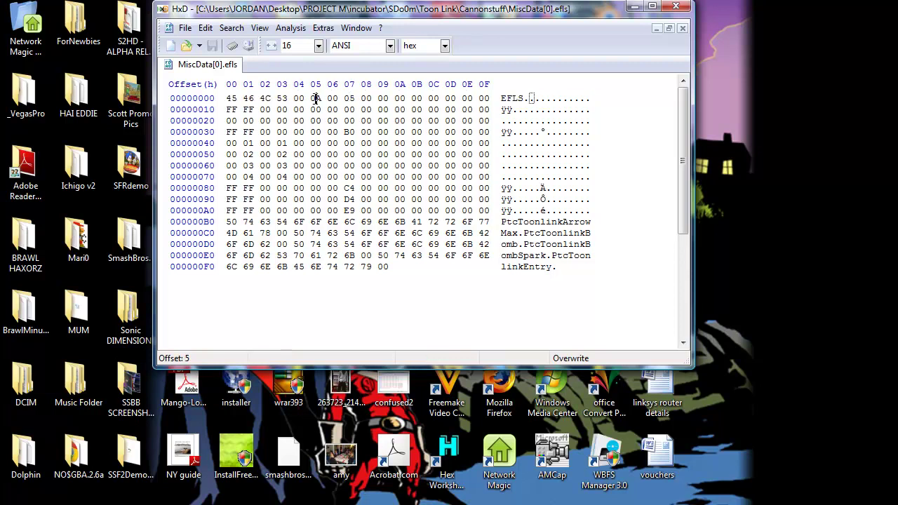
left_click(352, 97)
left_click(316, 99)
left_click_drag(313, 98, 322, 98)
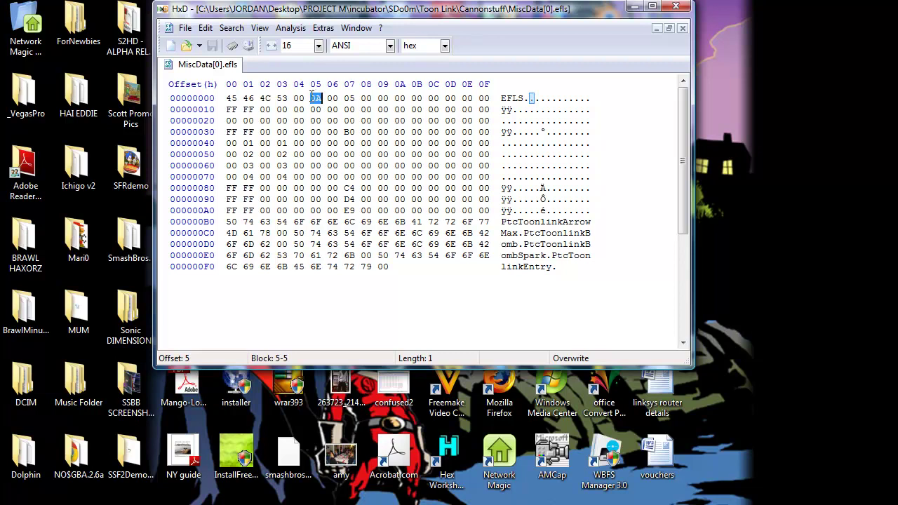
left_click(316, 98)
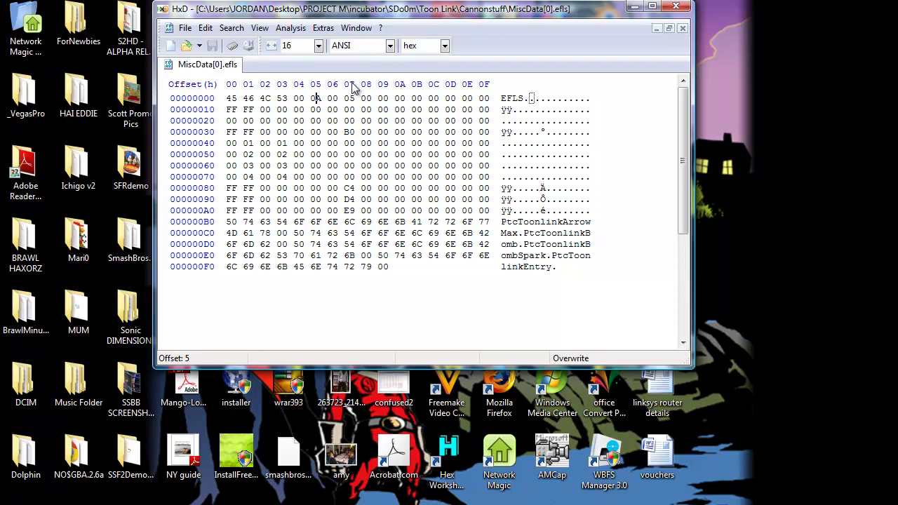
left_click(348, 97)
left_click_drag(348, 97, 354, 98)
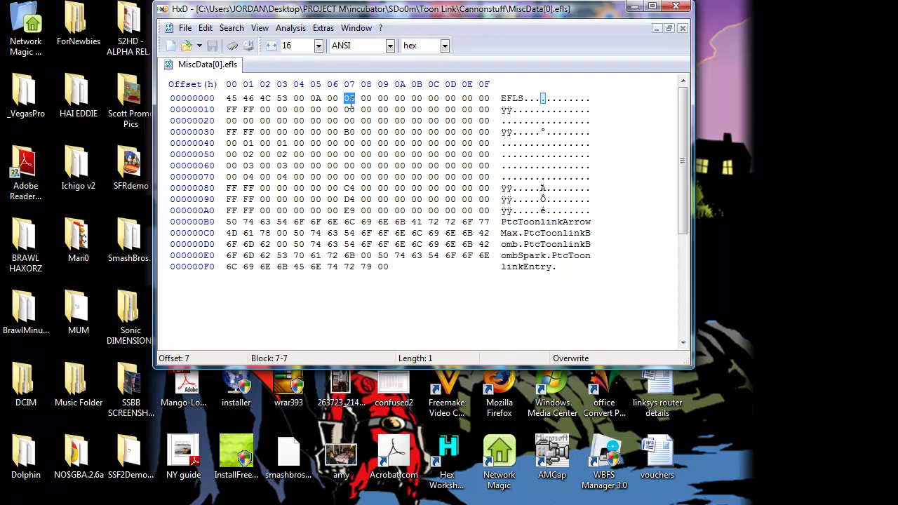
left_click(349, 99)
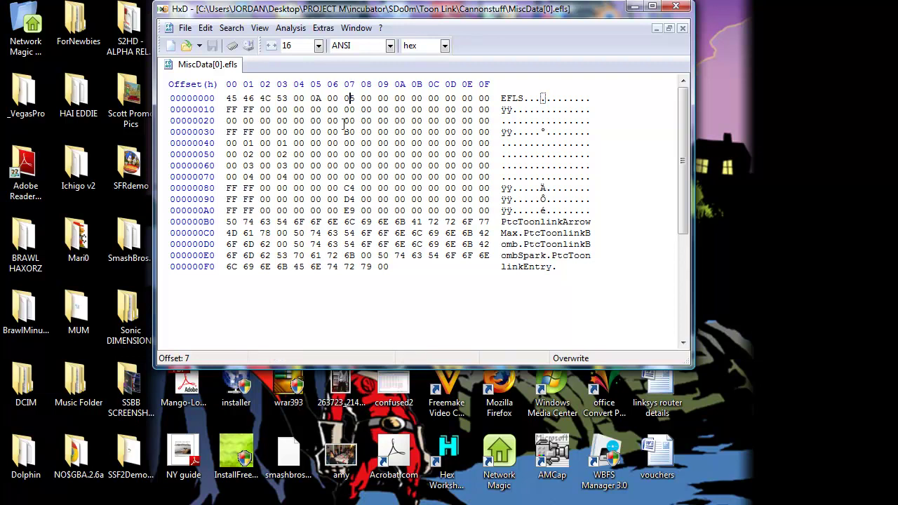
left_click(314, 98)
- Dismiss the file-in-use error and close FitToonLink in BrawlBox, saving changes
key("0")
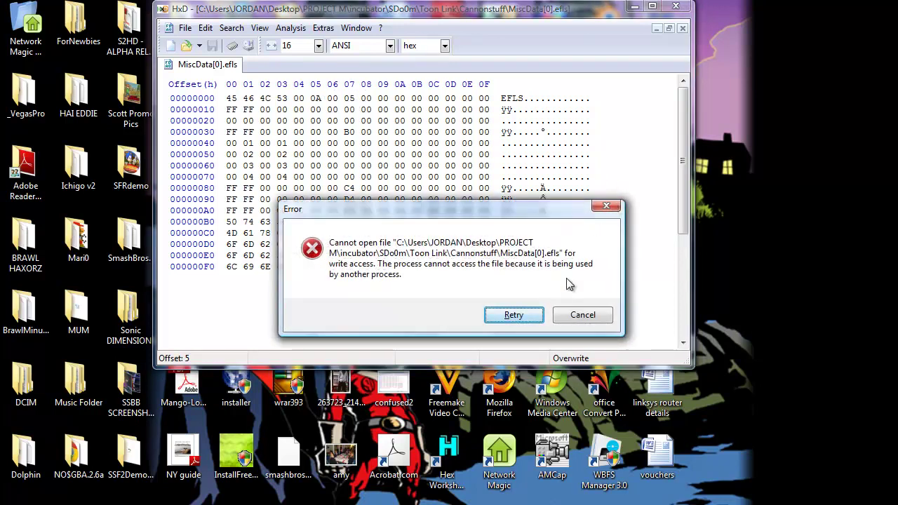
left_click(574, 318)
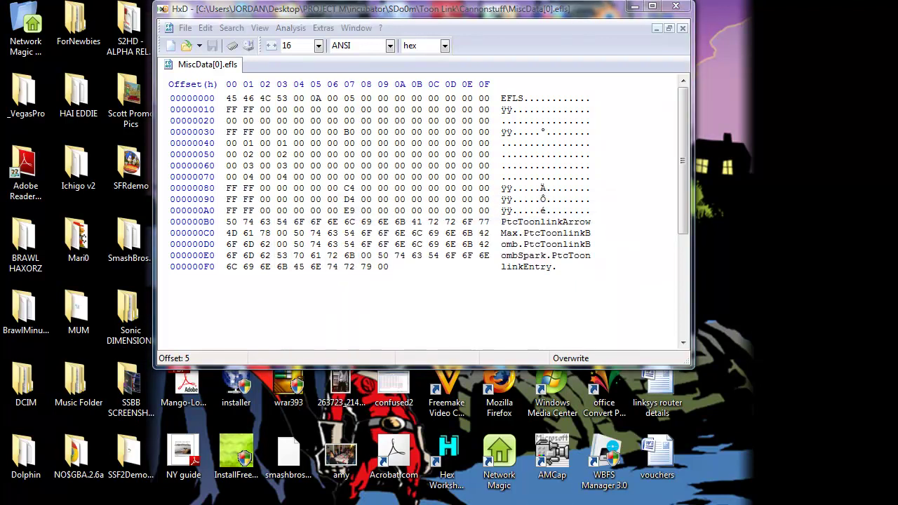
key("alt+Tab")
left_click(136, 67)
left_click(171, 144)
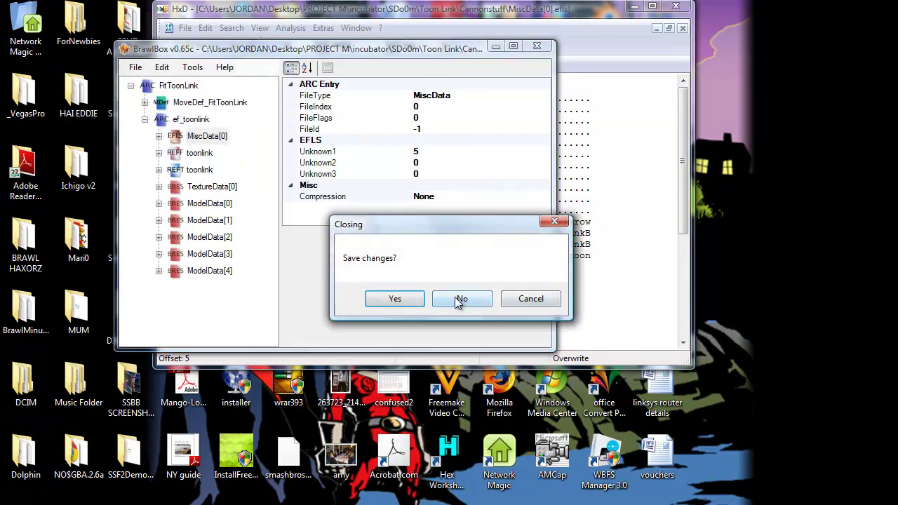
left_click(395, 300)
left_click(536, 47)
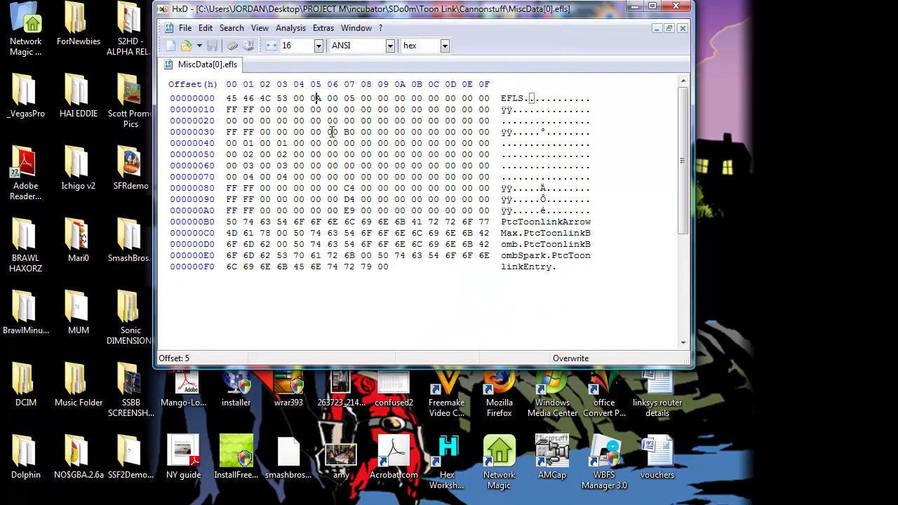
- Overwrite offset 5 with 0B and offset 7 with 06
type("0B")
left_click(349, 98)
type("06")
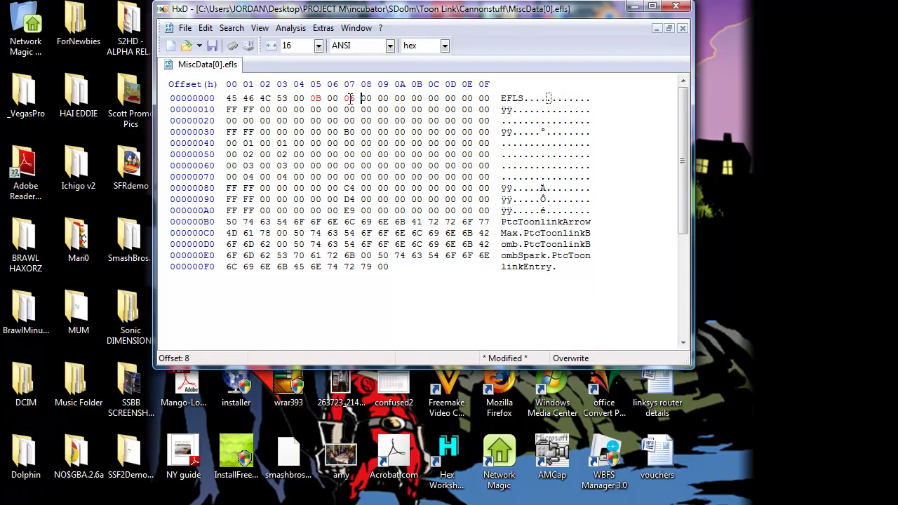
- Place the caret at offset B0 and check the effect name strings B0–F9
left_click(485, 210)
left_click(227, 221)
left_click(502, 222)
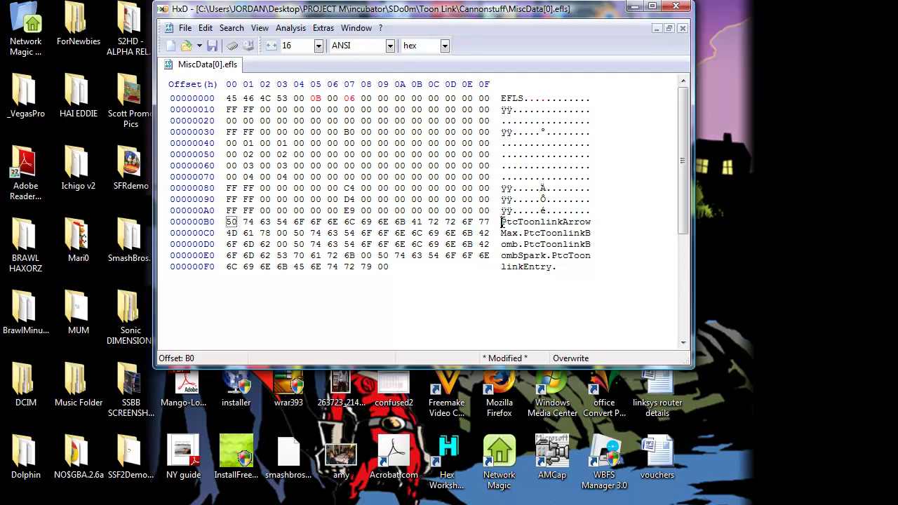
left_click(227, 221)
left_click_drag(501, 222, 568, 265)
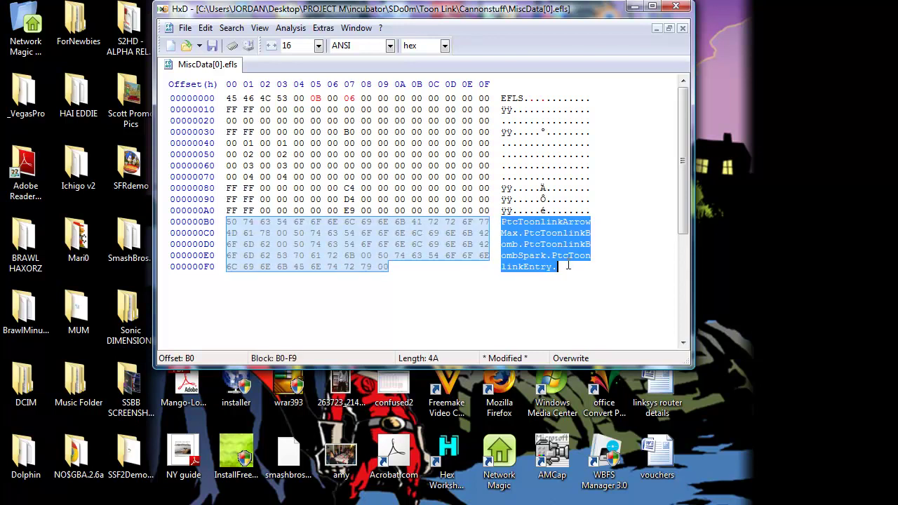
left_click(228, 223)
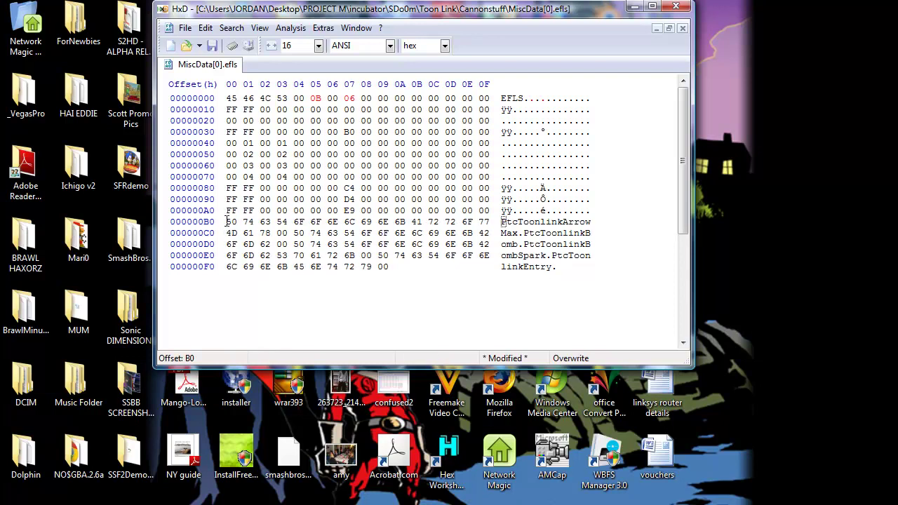
- Insert 10 hex zero bytes at B0, shifting the names to C0
left_click(205, 28)
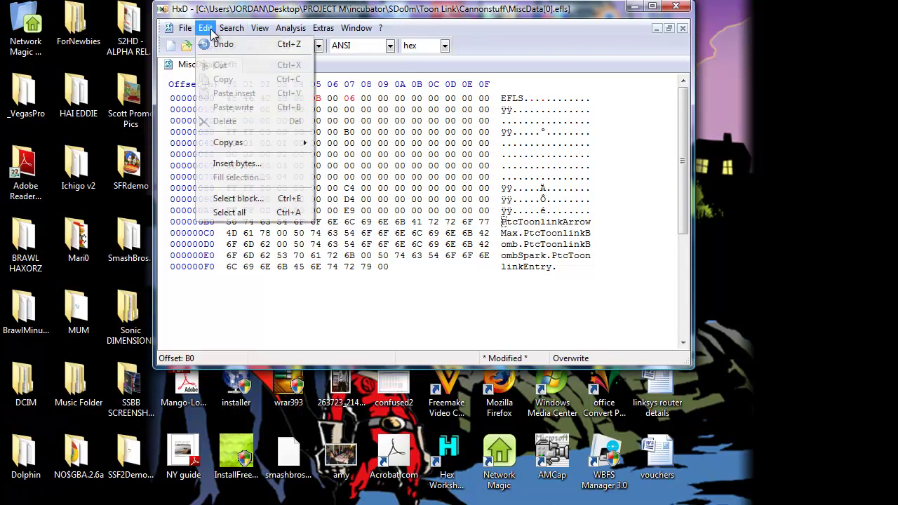
left_click(245, 166)
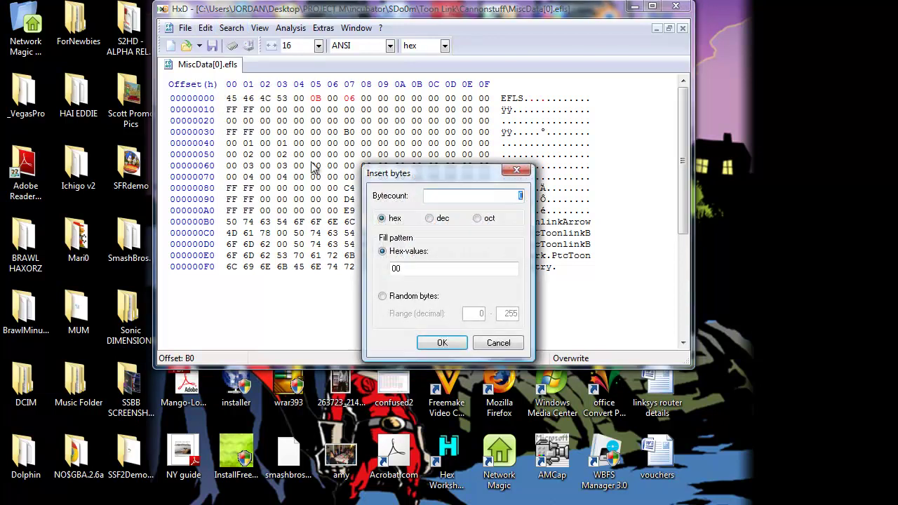
left_click(519, 195)
left_click(441, 342)
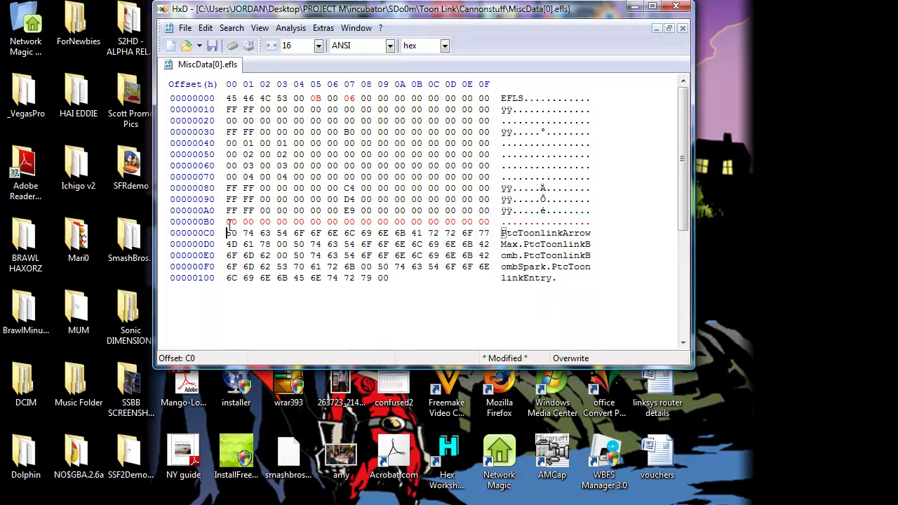
left_click_drag(228, 222, 227, 94)
left_click(417, 222)
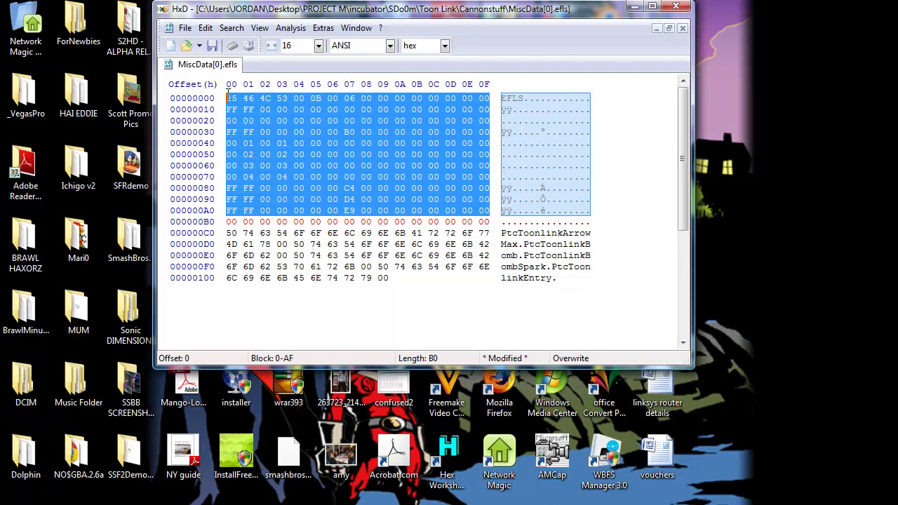
left_click(523, 232)
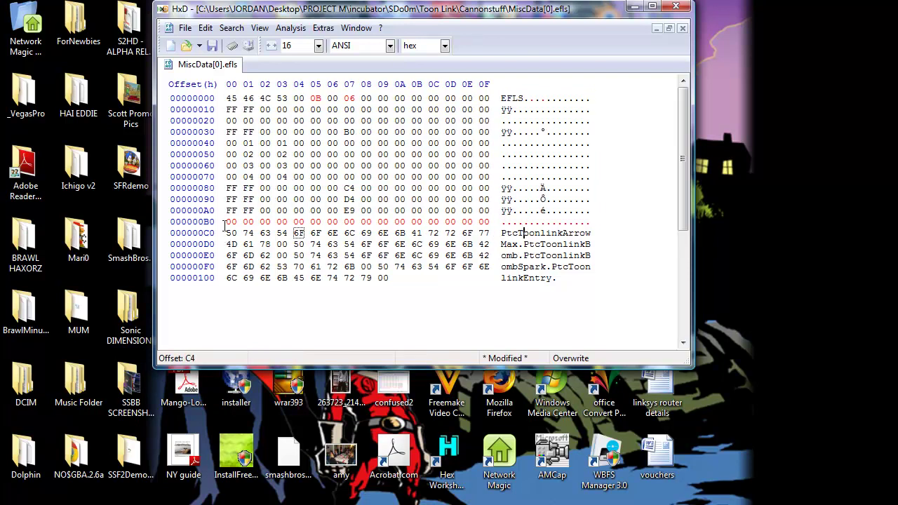
left_click_drag(226, 233, 404, 277)
left_click(430, 252)
left_click_drag(510, 233, 591, 245)
left_click(475, 235)
left_click_drag(592, 210, 226, 99)
left_click(343, 211)
left_click_drag(226, 221, 495, 224)
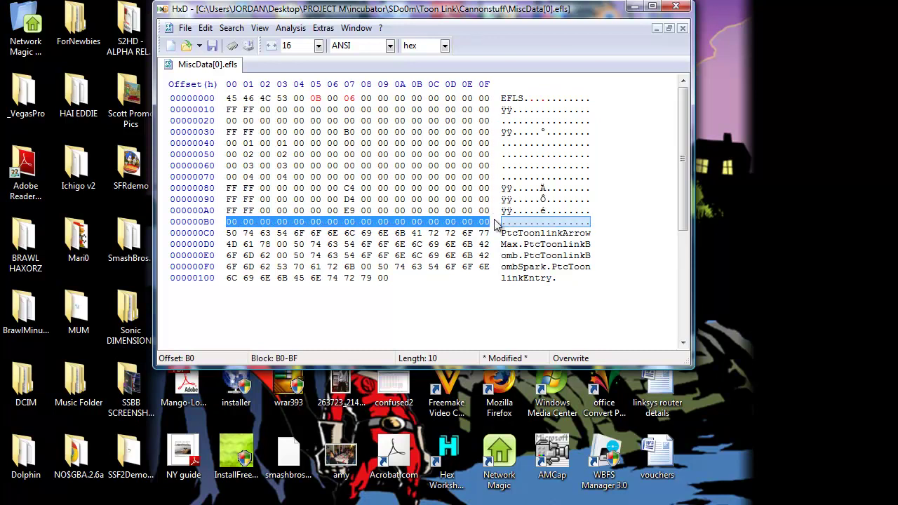
left_click(235, 221)
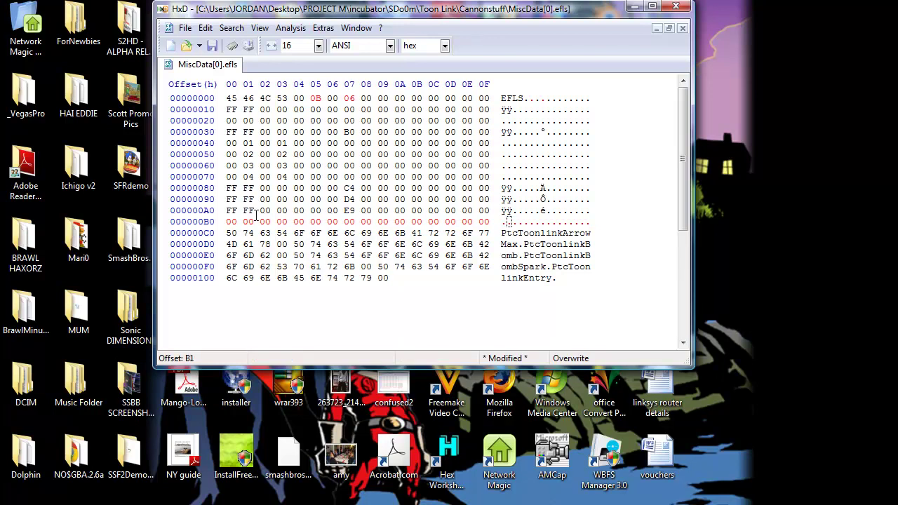
left_click(231, 110)
left_click_drag(231, 110, 270, 211)
left_click(268, 205)
left_click(231, 109)
left_click(247, 120)
- Review the count bytes at 21, 41, 51, 61, 71 and the FF FF markers at 10 and 80
double_click(245, 120)
double_click(245, 143)
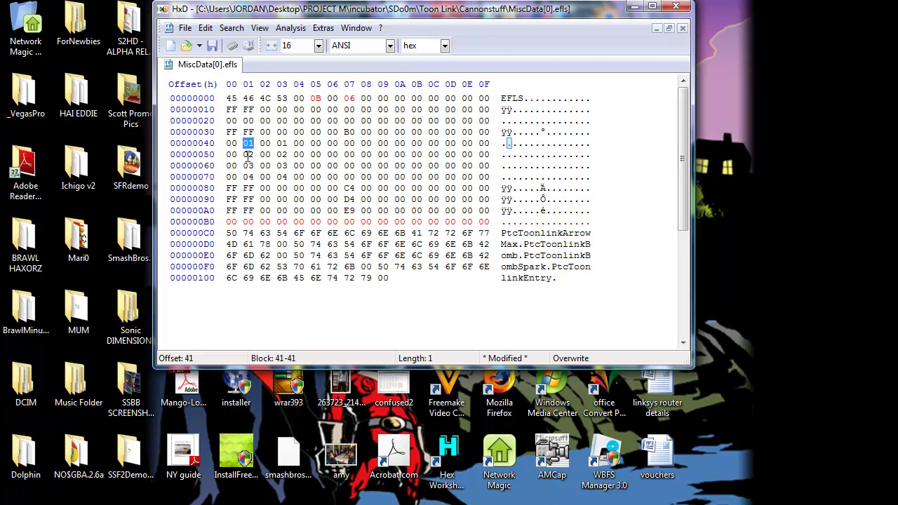
double_click(247, 154)
double_click(248, 166)
double_click(247, 176)
left_click(293, 144)
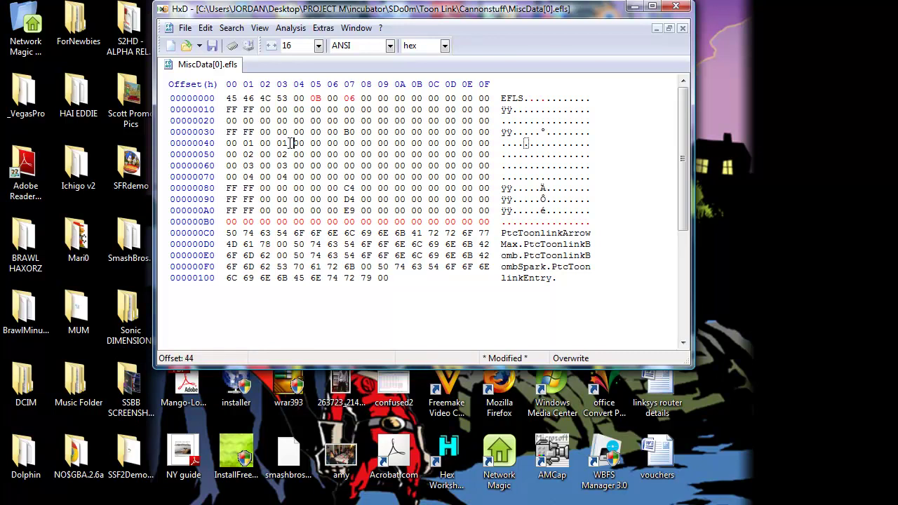
left_click_drag(229, 109, 258, 131)
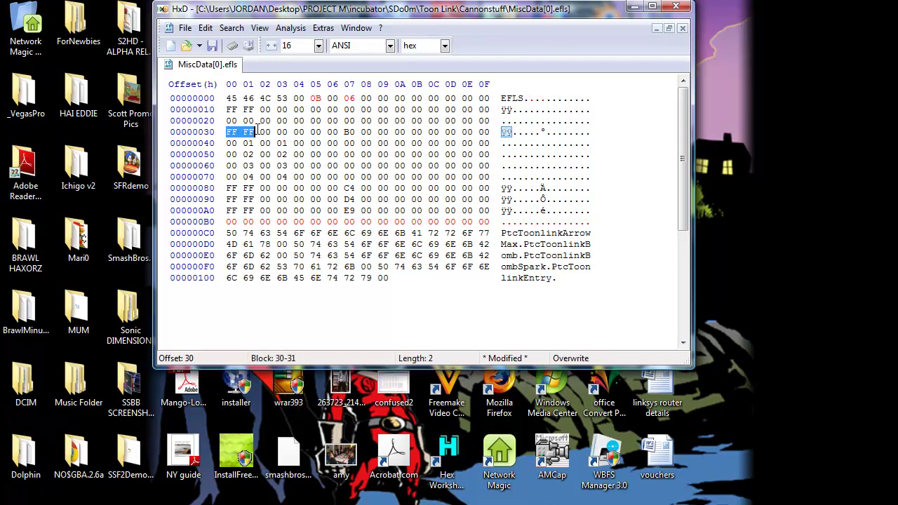
left_click_drag(229, 188, 254, 211)
left_click(227, 200)
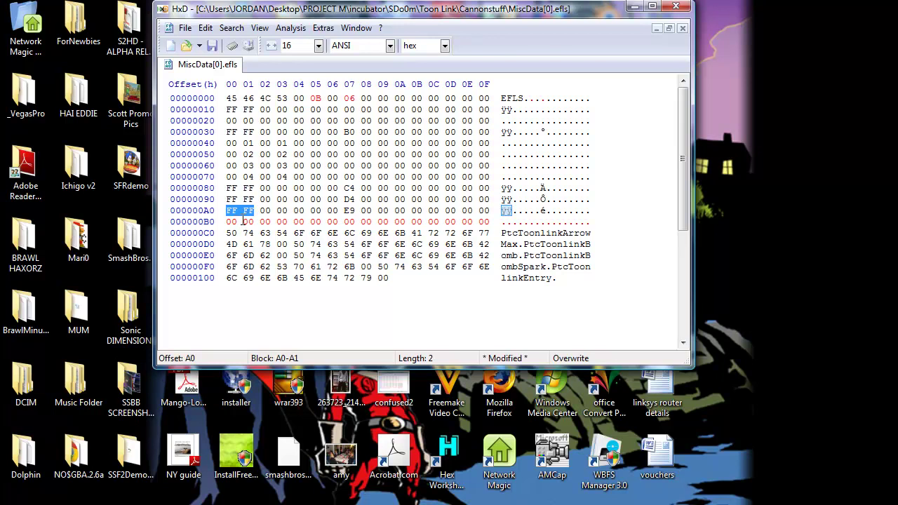
left_click(248, 120)
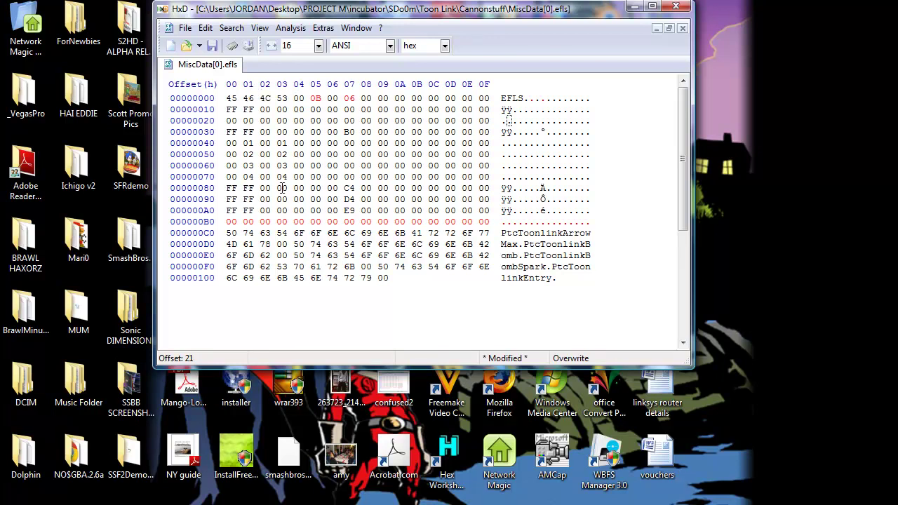
left_click(248, 142)
- Set bytes B1 and B3 to 05, then compare the name offset at 37 with C0
left_click(248, 221)
type("05")
left_click(282, 221)
type("05")
left_click(343, 132)
left_click(498, 234)
left_click(345, 132)
- Paste the copied bytes over the new row at B0
left_click_drag(228, 221, 502, 220)
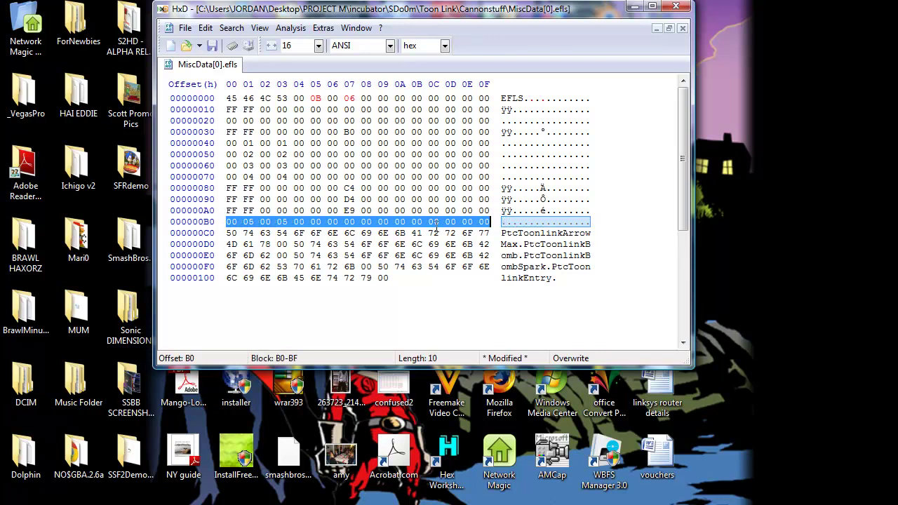
key("ctrl+v")
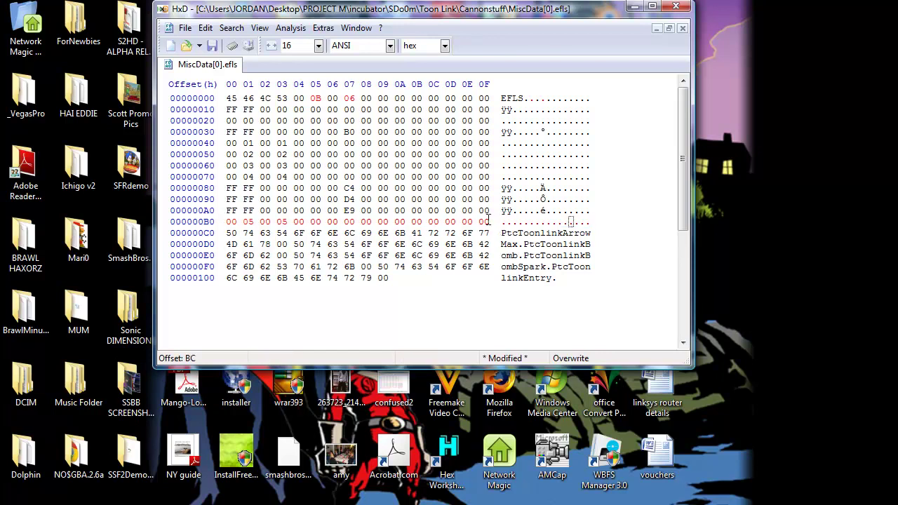
left_click_drag(488, 221, 227, 220)
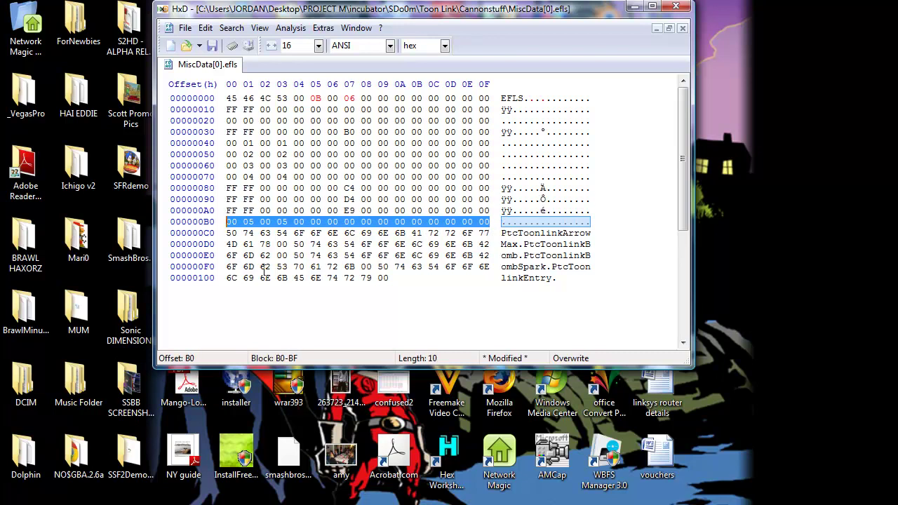
left_click(512, 266)
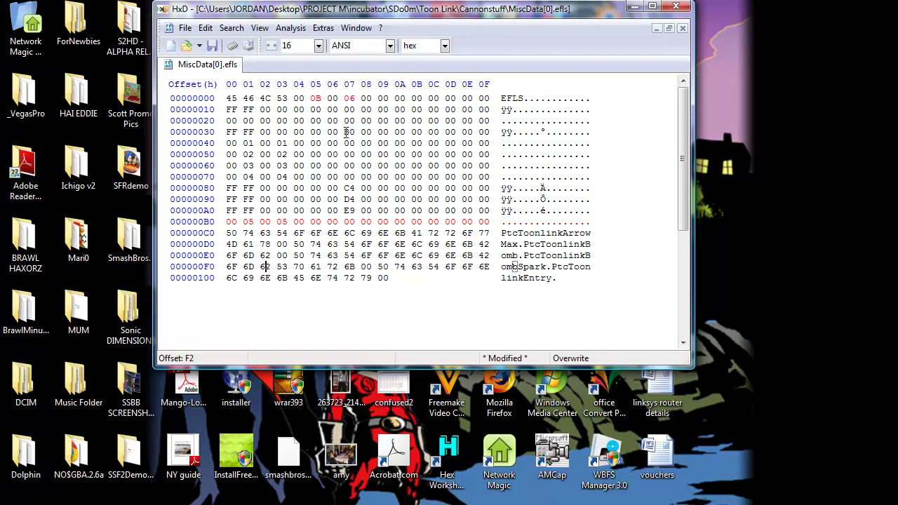
- Change the first name offset at 37 from B0 to C0
left_click_drag(345, 131, 354, 132)
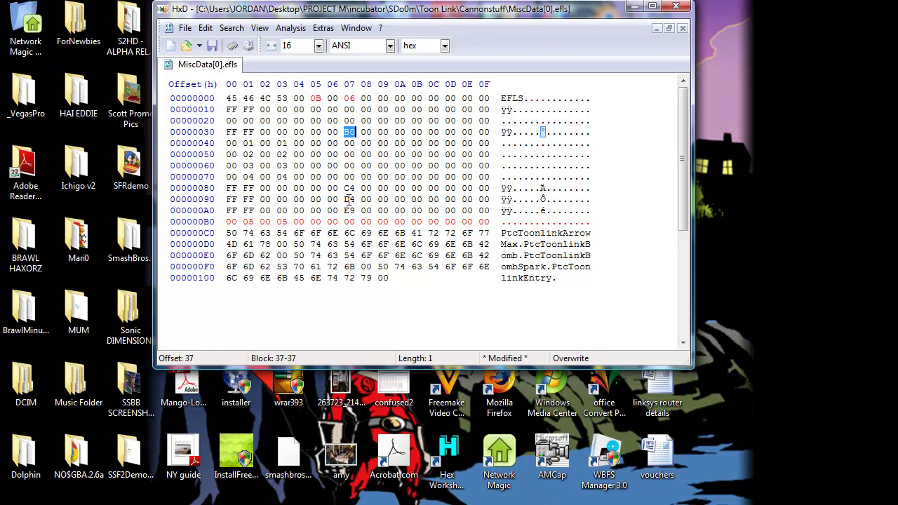
left_click(349, 121)
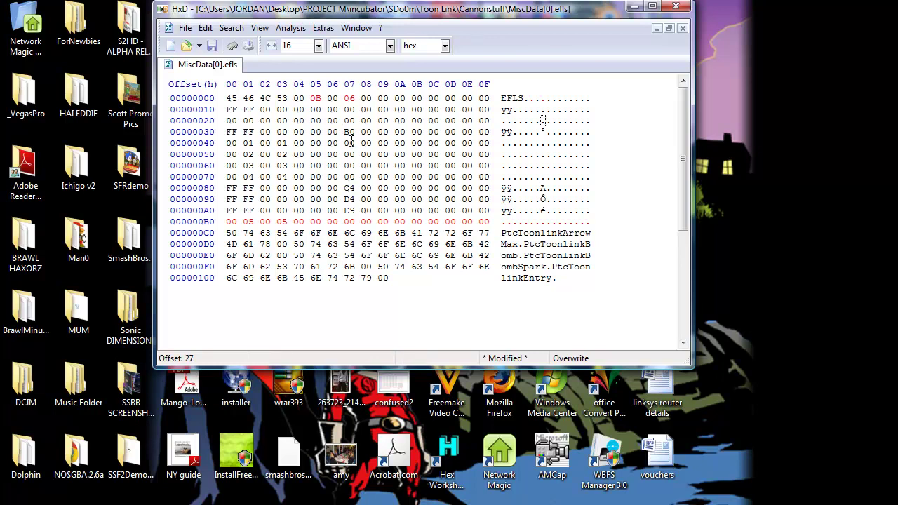
left_click(352, 142)
left_click(346, 132)
left_click(502, 234)
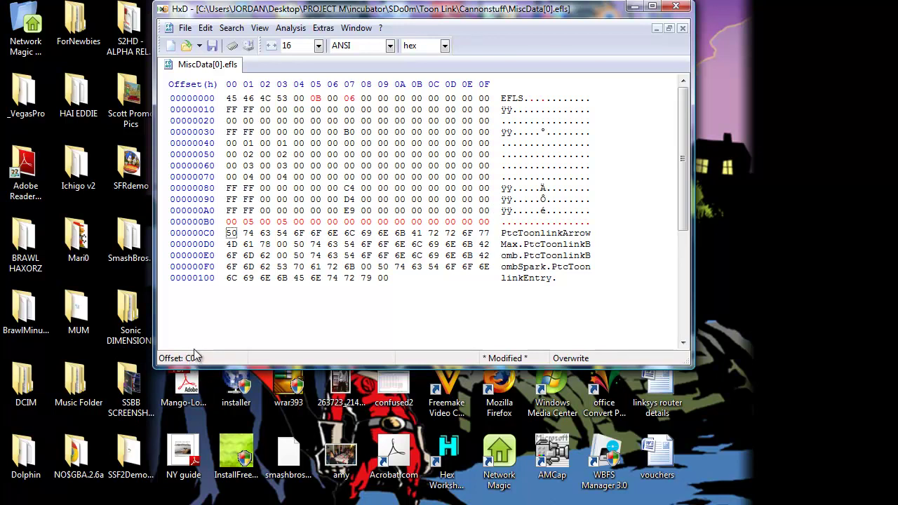
left_click(349, 131)
type("C0")
- Update the name offsets at 87, 98 and A7 to D4, E4 and F9
left_click(344, 188)
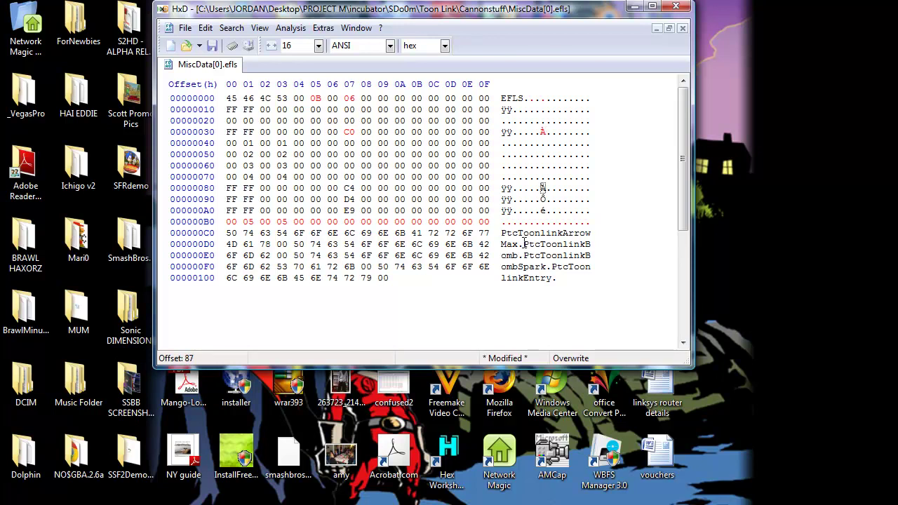
left_click(523, 244)
left_click(344, 188)
type("D4")
left_click(523, 244)
left_click(524, 256)
left_click(346, 199)
type("e")
left_click(344, 211)
left_click(554, 267)
left_click(345, 210)
type("f")
left_click(344, 222)
- Append PtcToonlinkCannon at offset 10A with a 00 terminator byte
left_click(556, 278)
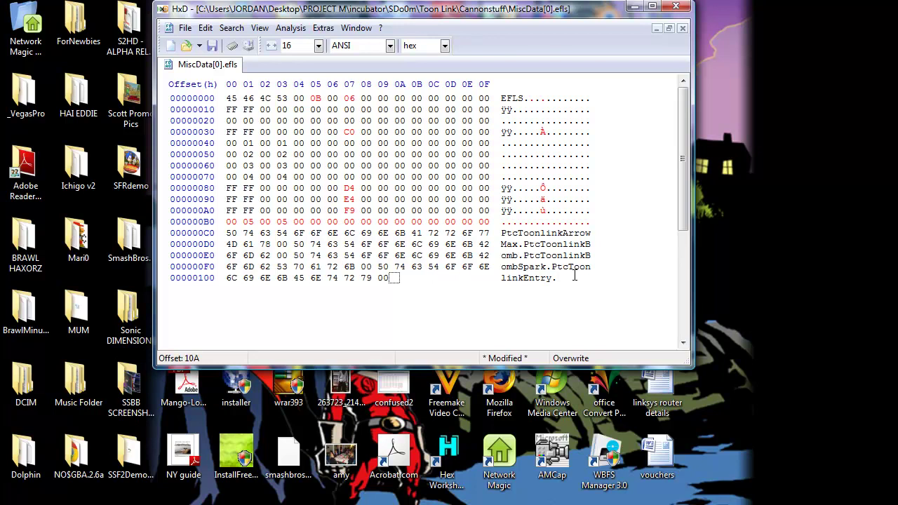
type("PtcToon")
type("link")
type("Cannon")
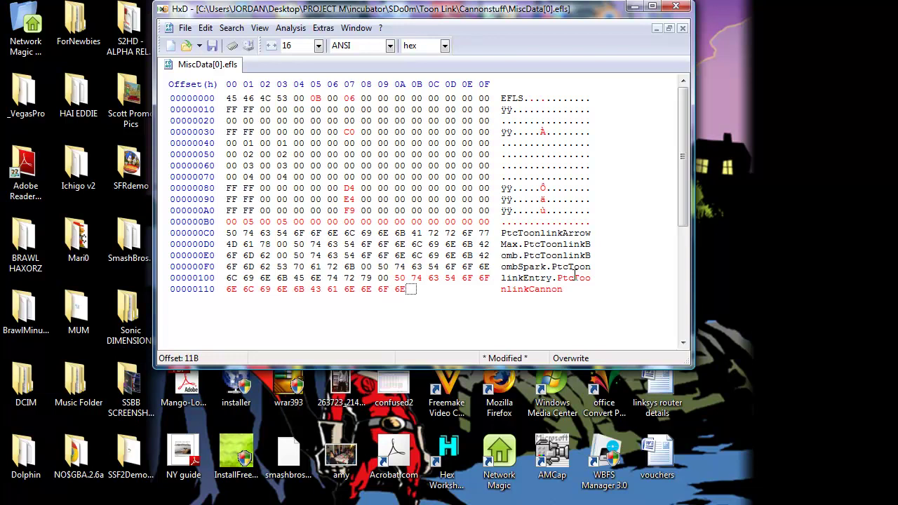
left_click(405, 289)
type("00")
left_click(568, 289)
type(".")
key("BackSpace")
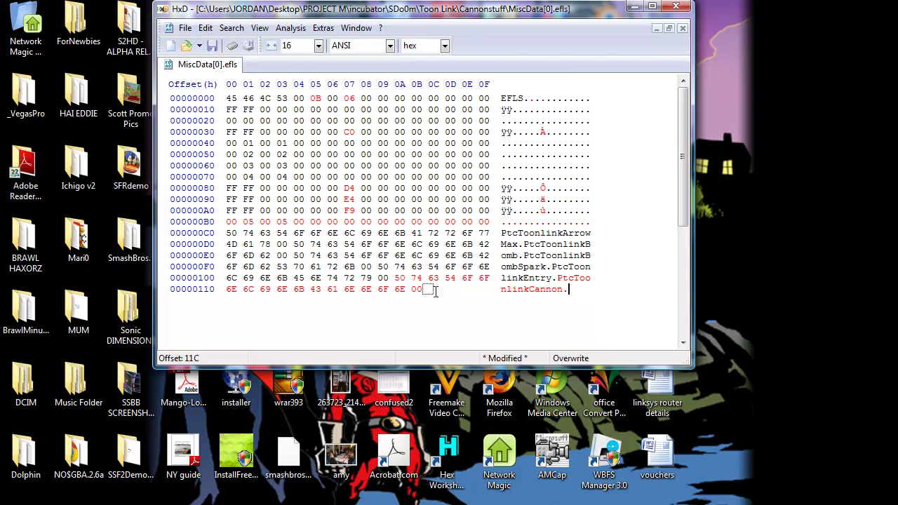